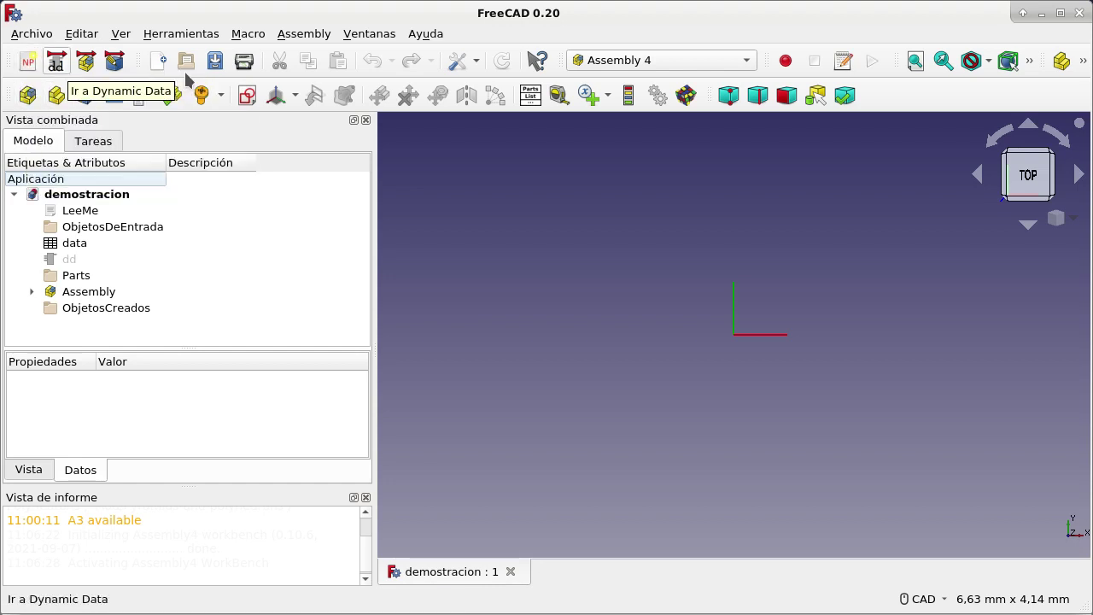
- Open the LeeMe text document in its editor, then go back to the demostracion 3D view
double_click(77, 211)
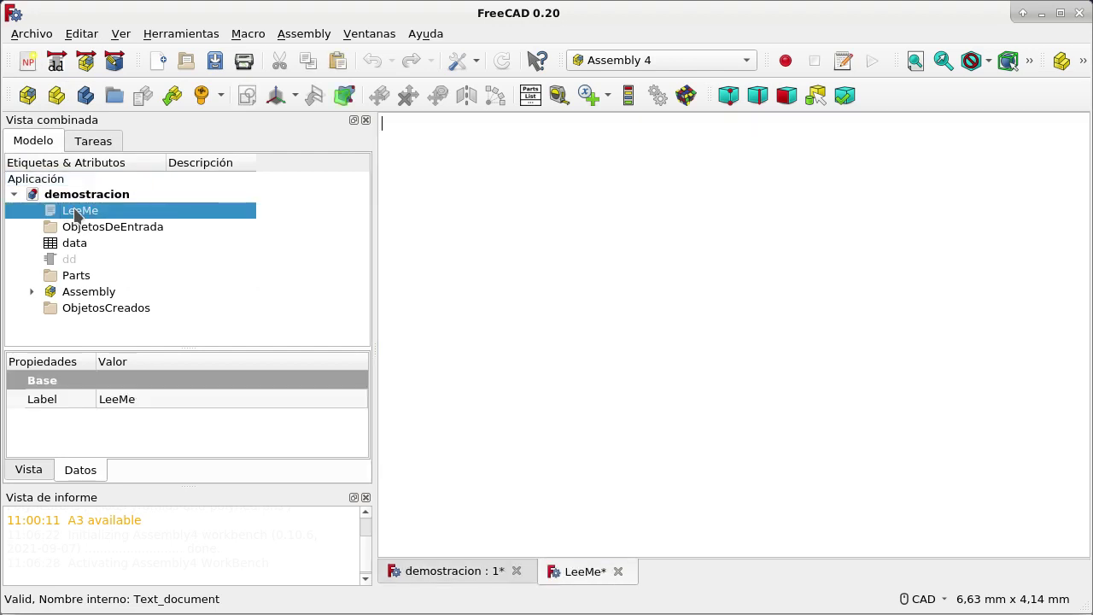
left_click(453, 174)
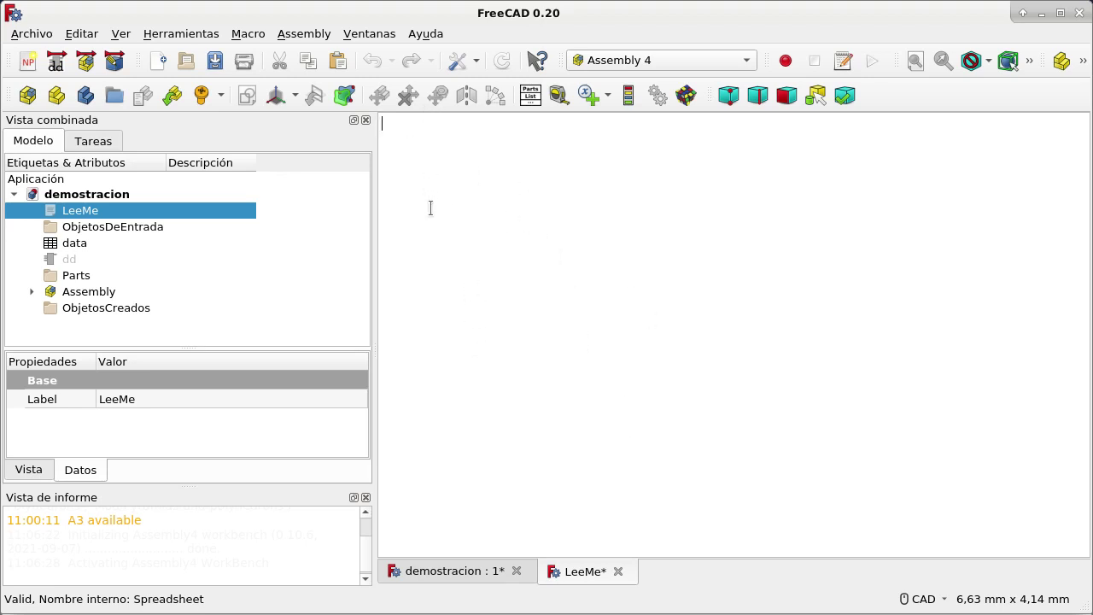
left_click(442, 574)
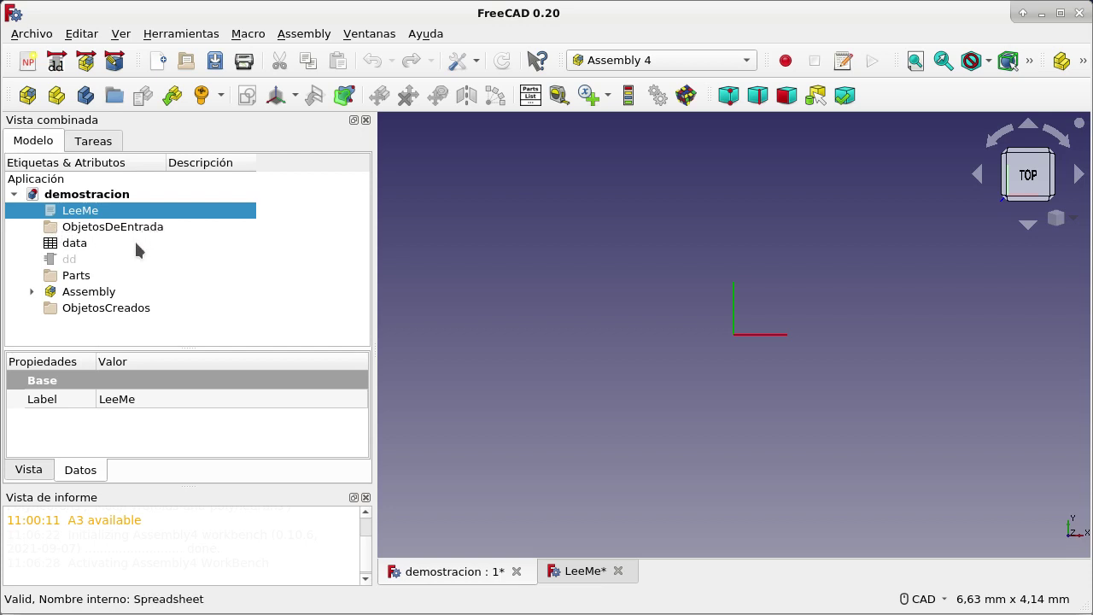
- Open the data spreadsheet, return to demostracion, and select dd to show its properties
double_click(51, 245)
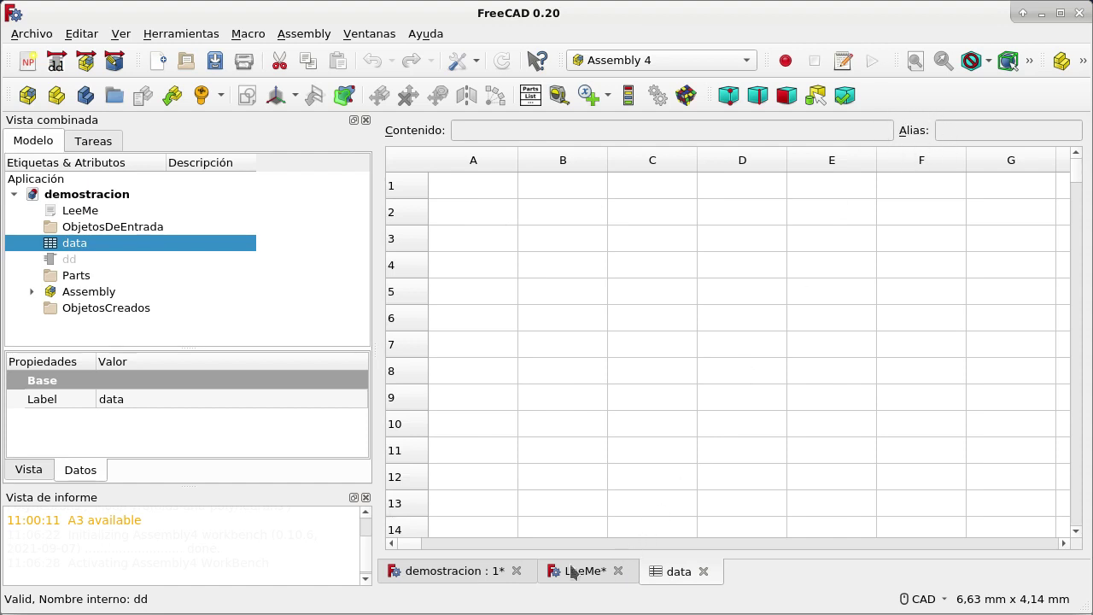
left_click(450, 574)
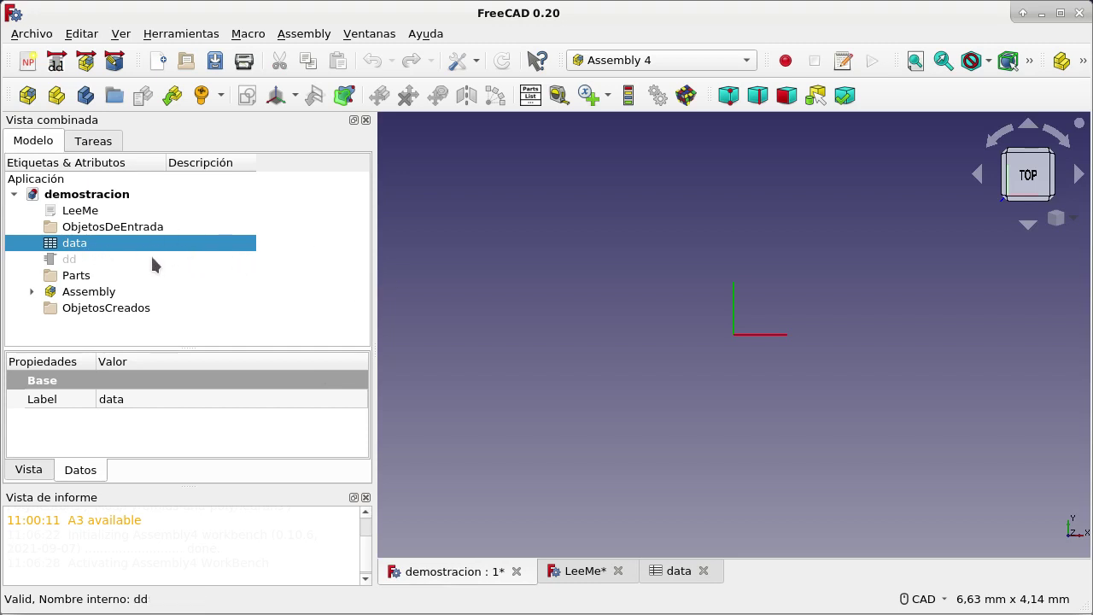
left_click(82, 268)
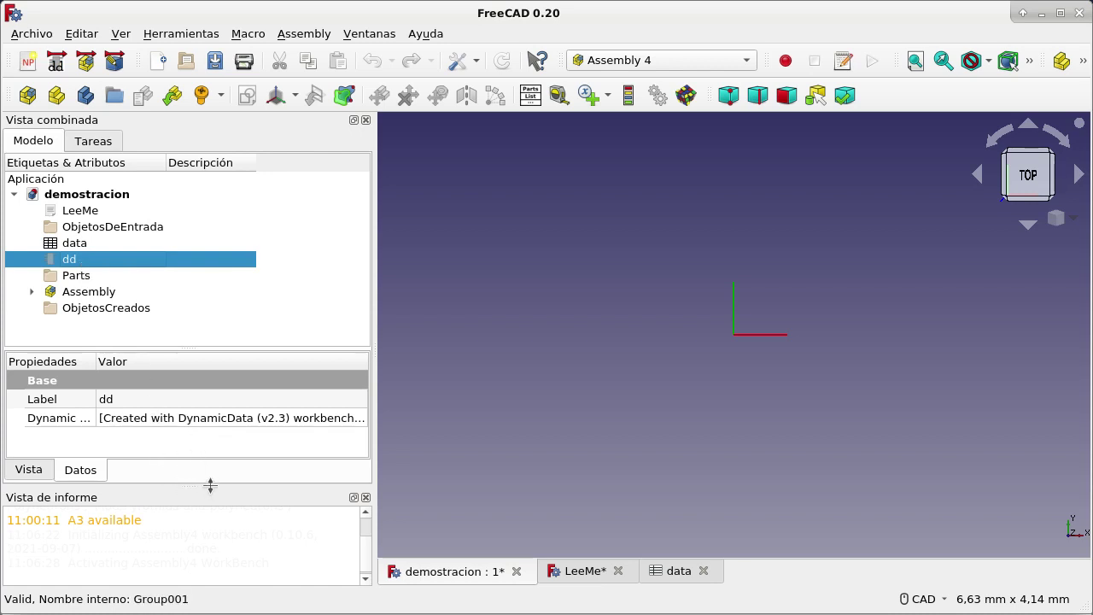
- Shrink the report area and model tree so the property panel grows, then revisit the data and demostracion tabs
left_click_drag(210, 485, 214, 513)
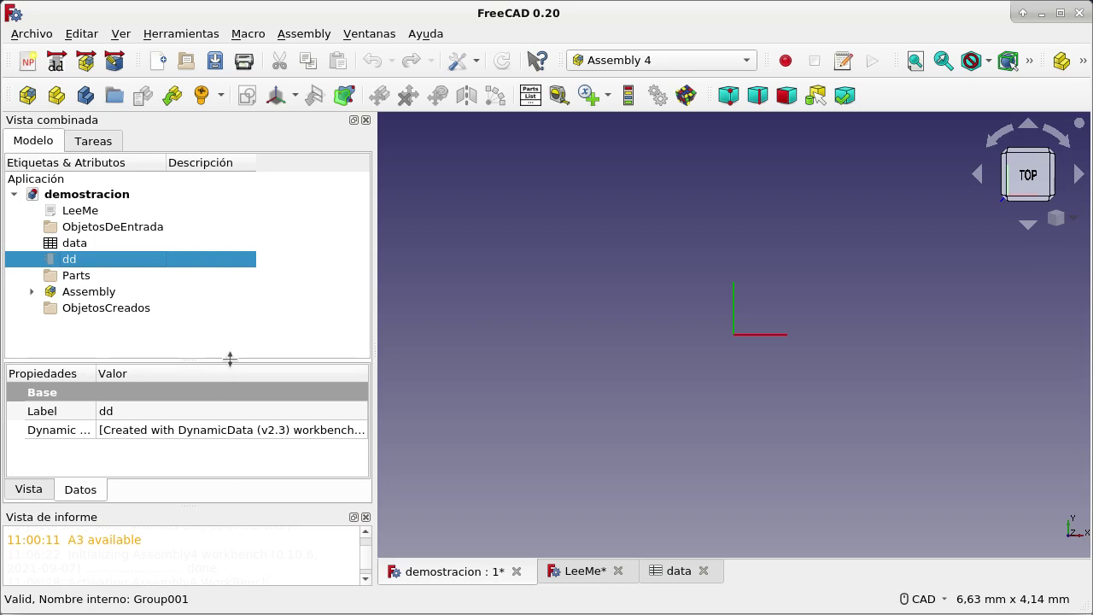
left_click_drag(230, 360, 235, 313)
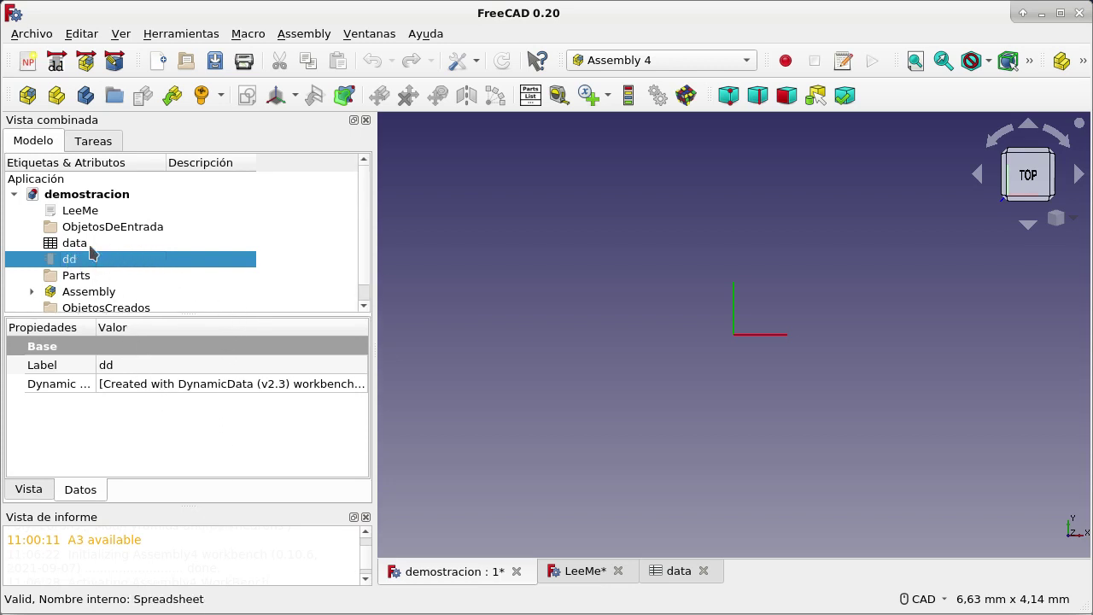
left_click(675, 572)
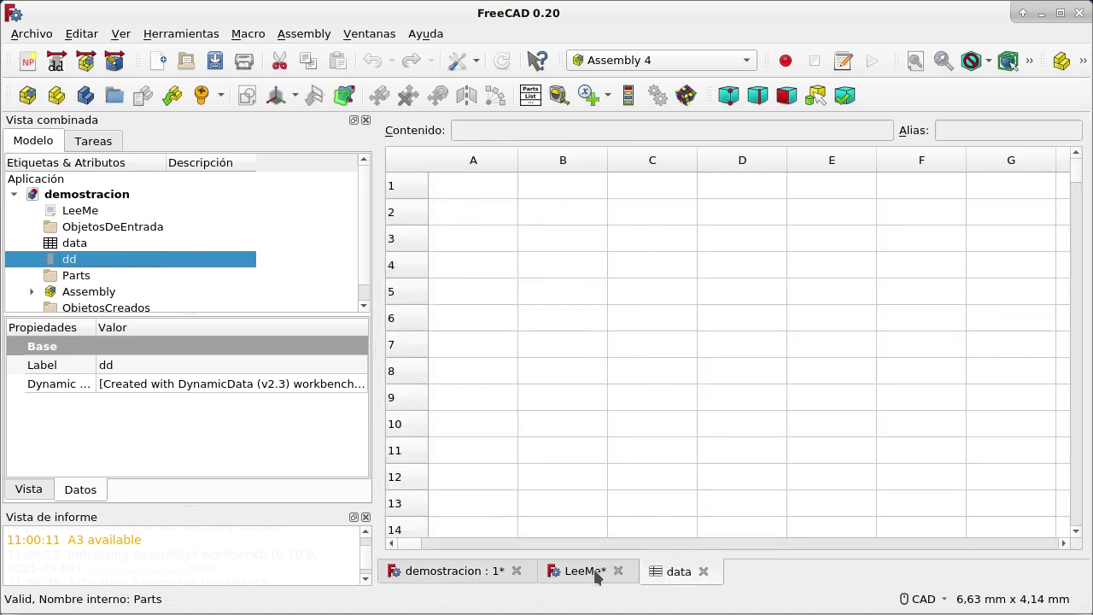
left_click(458, 578)
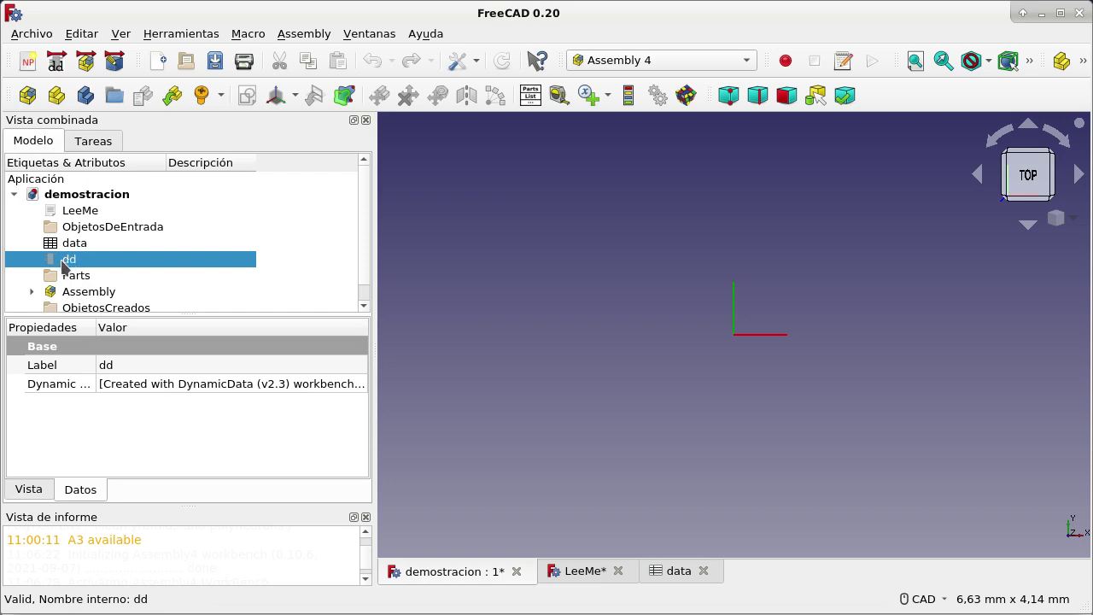
- In the DynamicData workbench, add a Float property named Radio to dd under group grupo
left_click(56, 64)
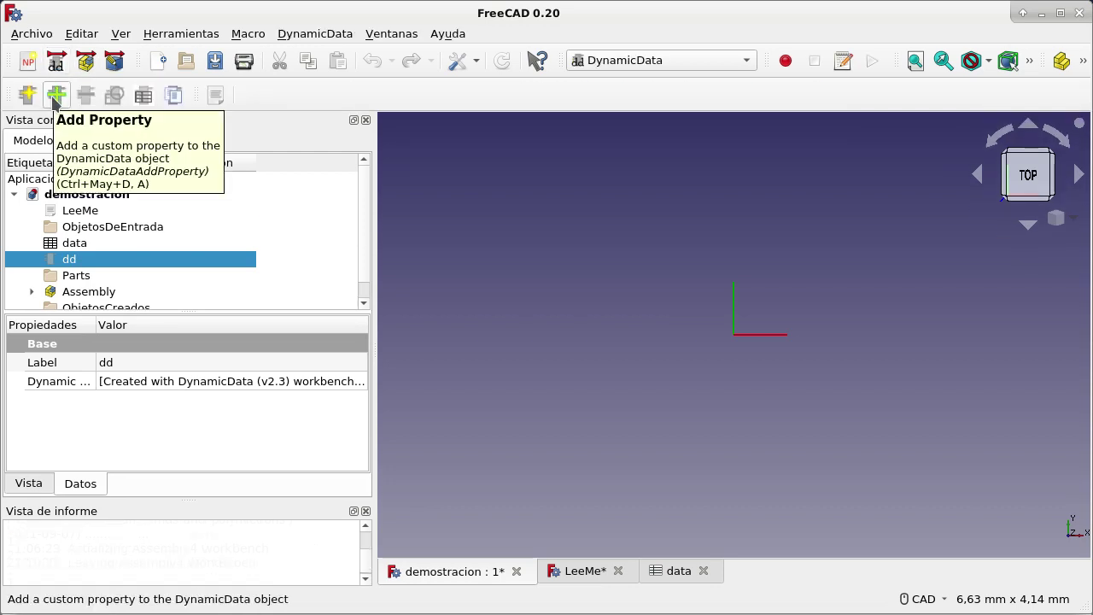
left_click(55, 96)
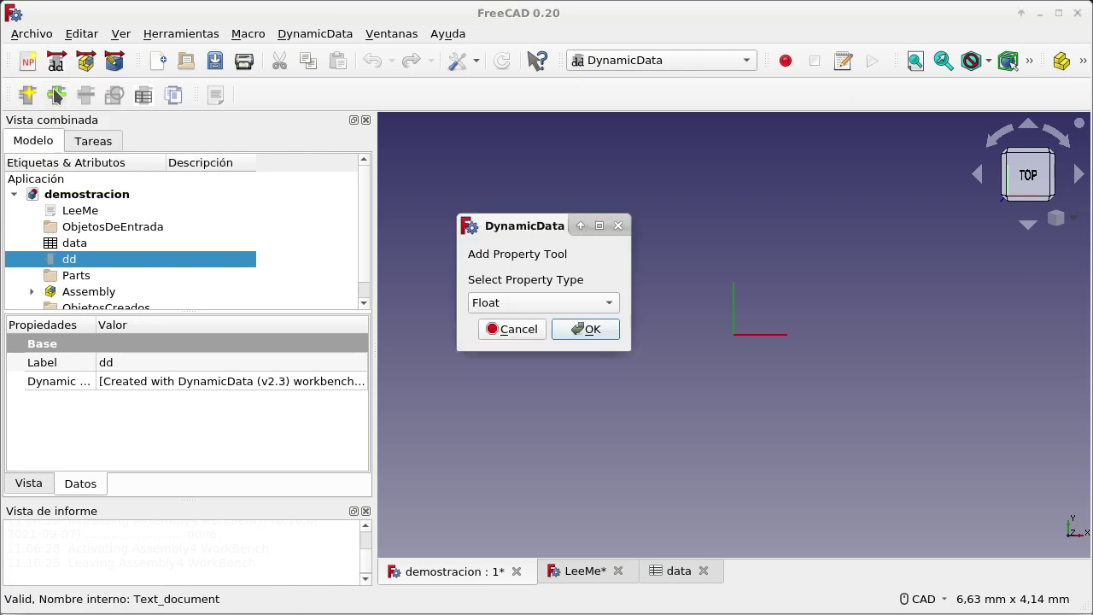
left_click(593, 327)
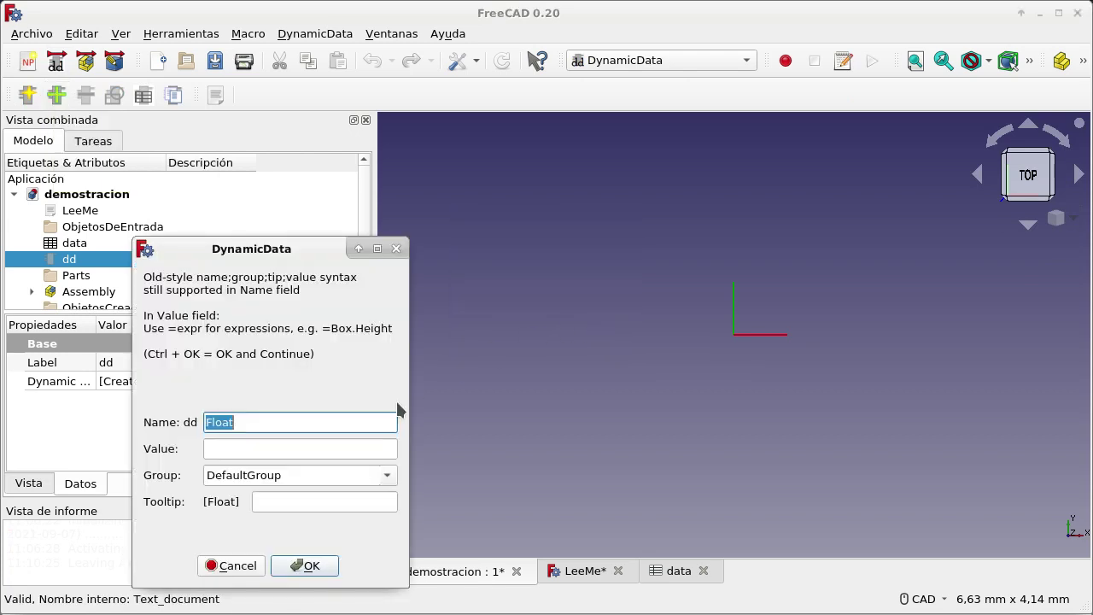
type("ra")
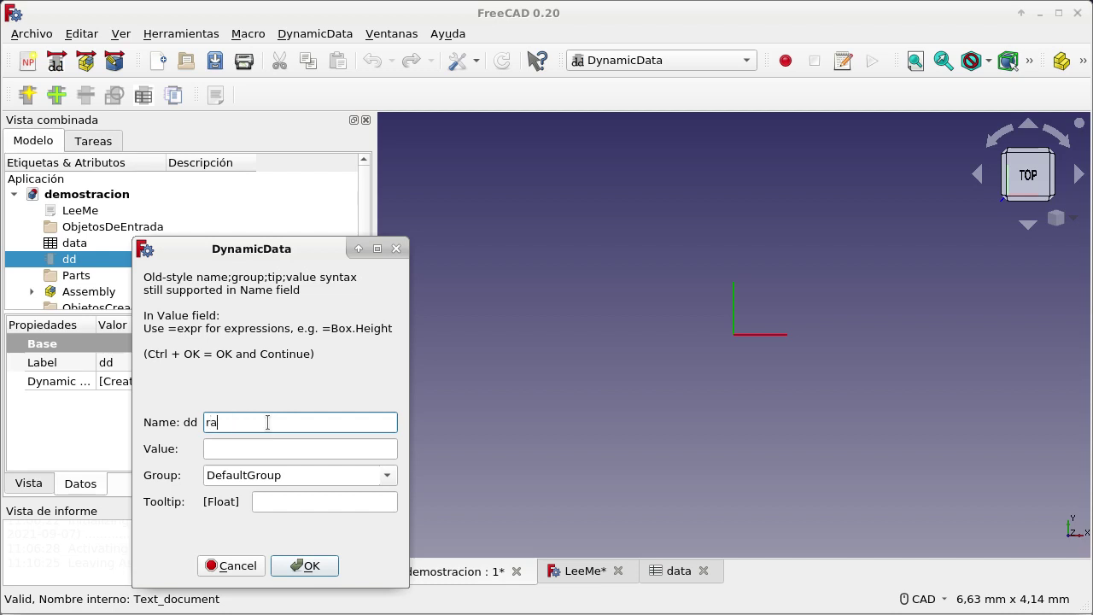
type("dio")
double_click(300, 474)
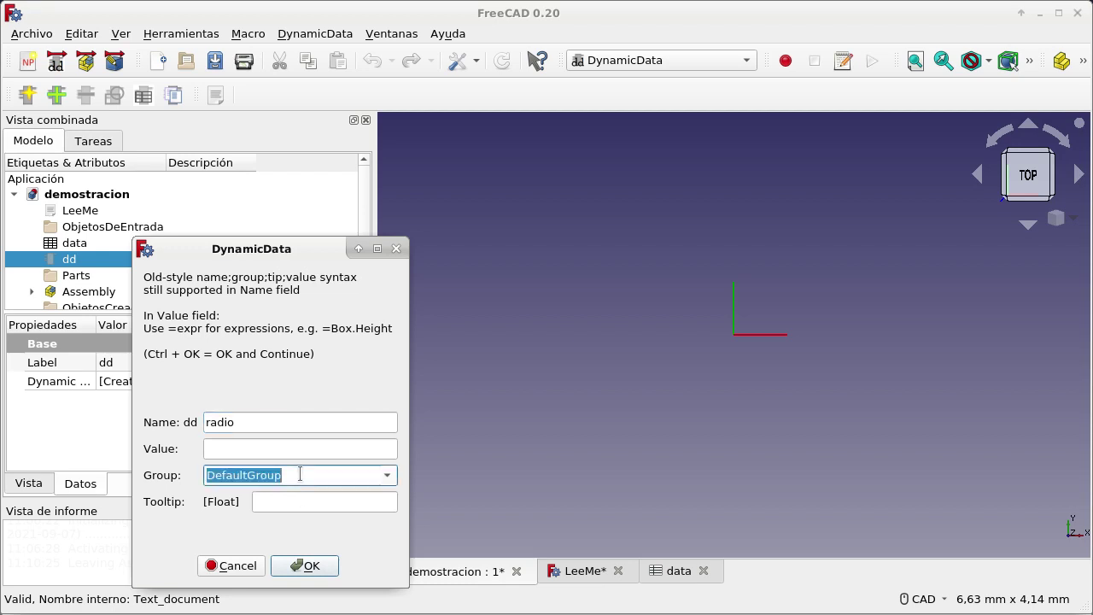
type("gr")
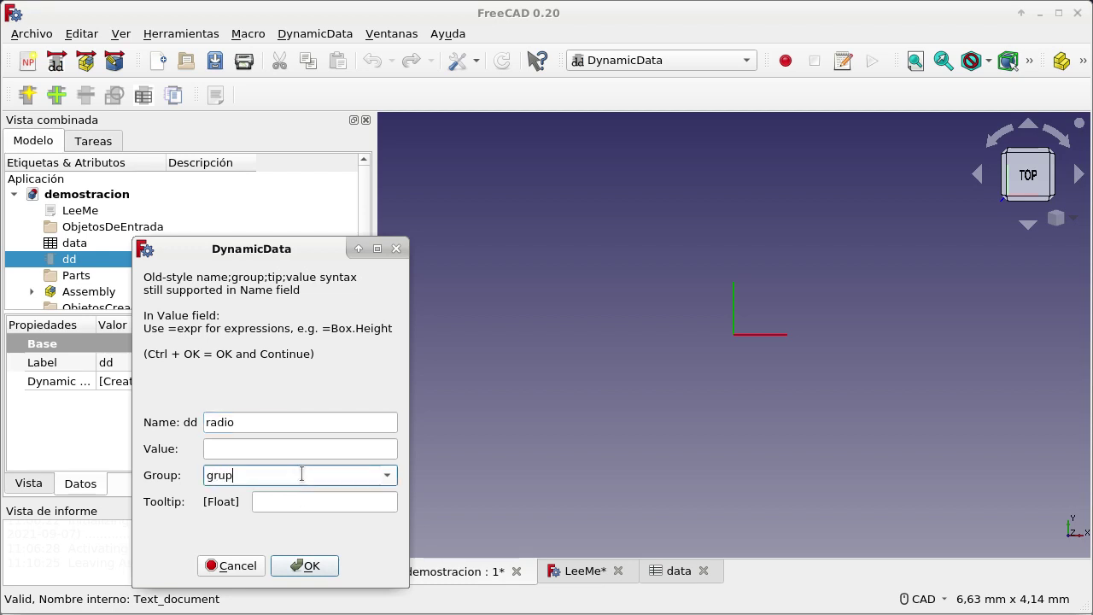
type("o")
left_click(304, 565)
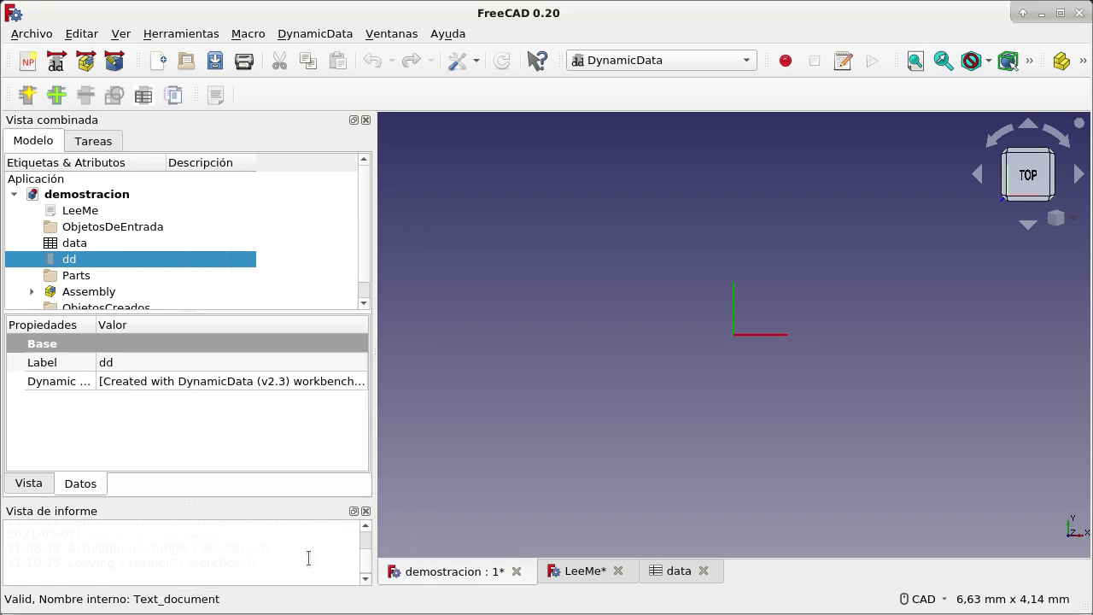
- Add a second Float property, Altura, to dd's grupo group
left_click(57, 96)
left_click(570, 329)
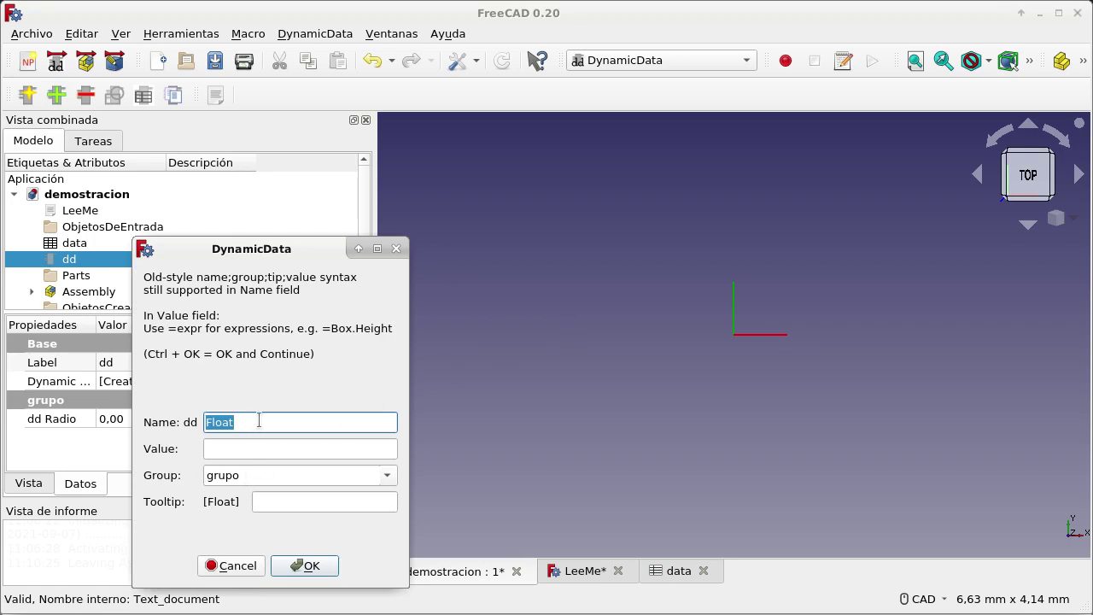
key("BackSpace")
type("altura")
left_click(310, 566)
- Set dd Altura to 10 and dd Radio to 20 in the property panel
left_click(121, 419)
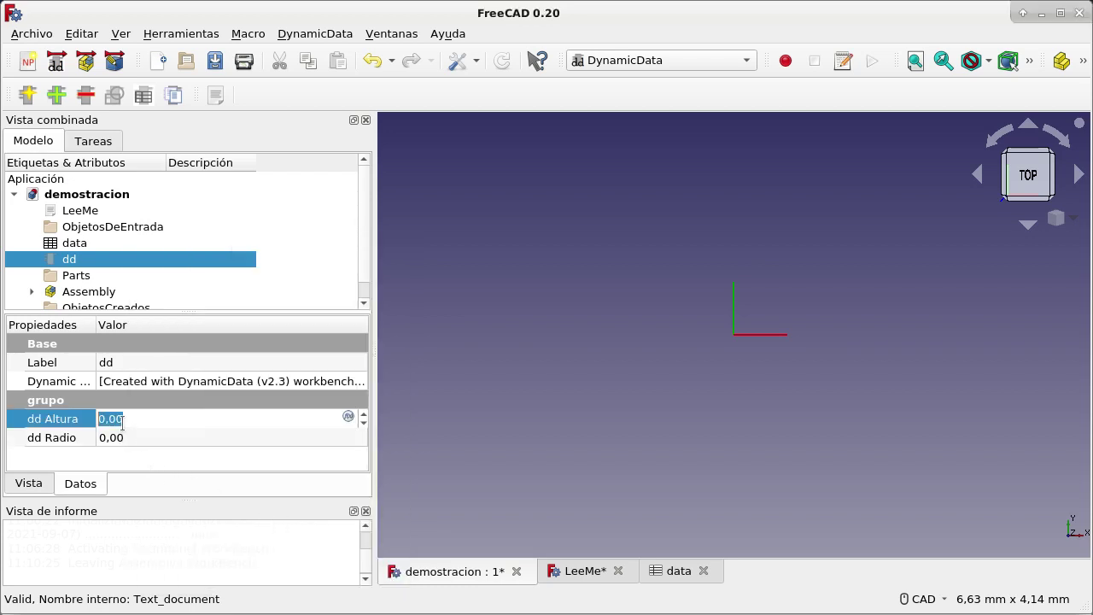
type("10")
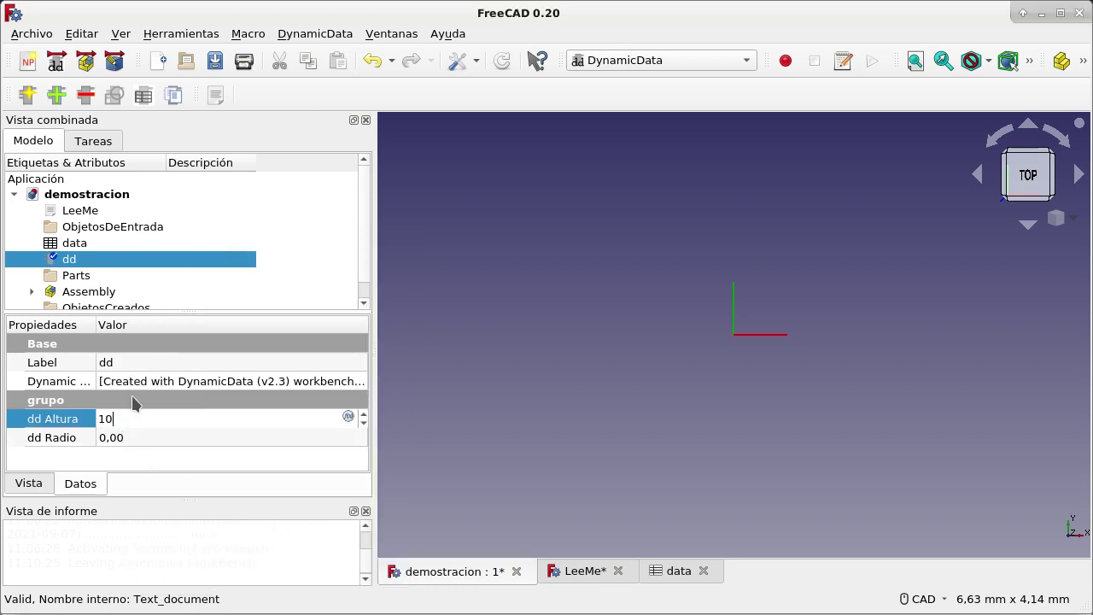
left_click(126, 442)
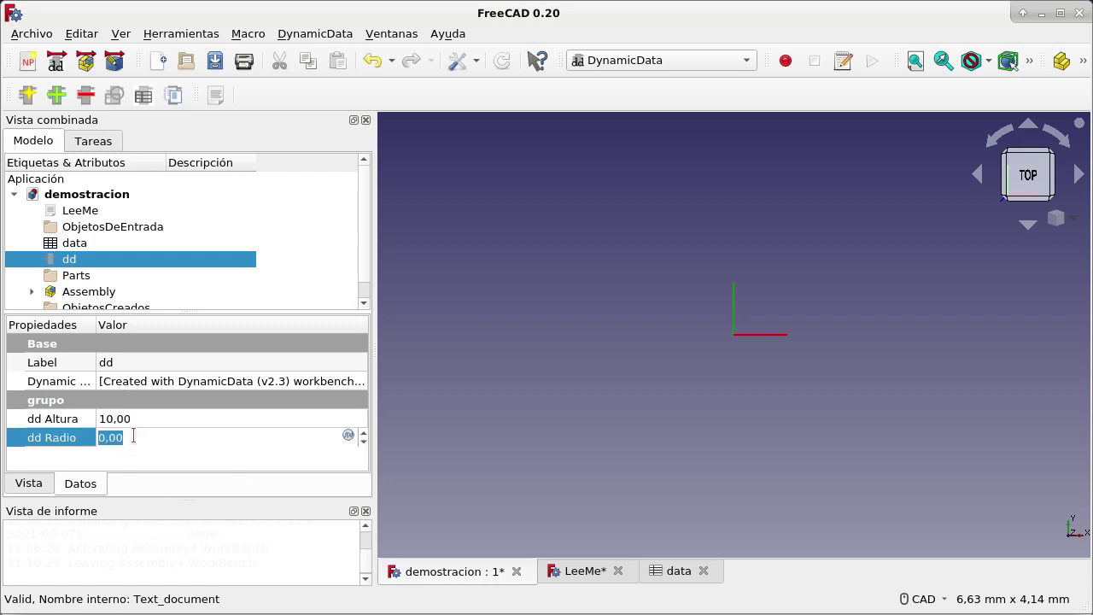
type("20")
left_click(212, 466)
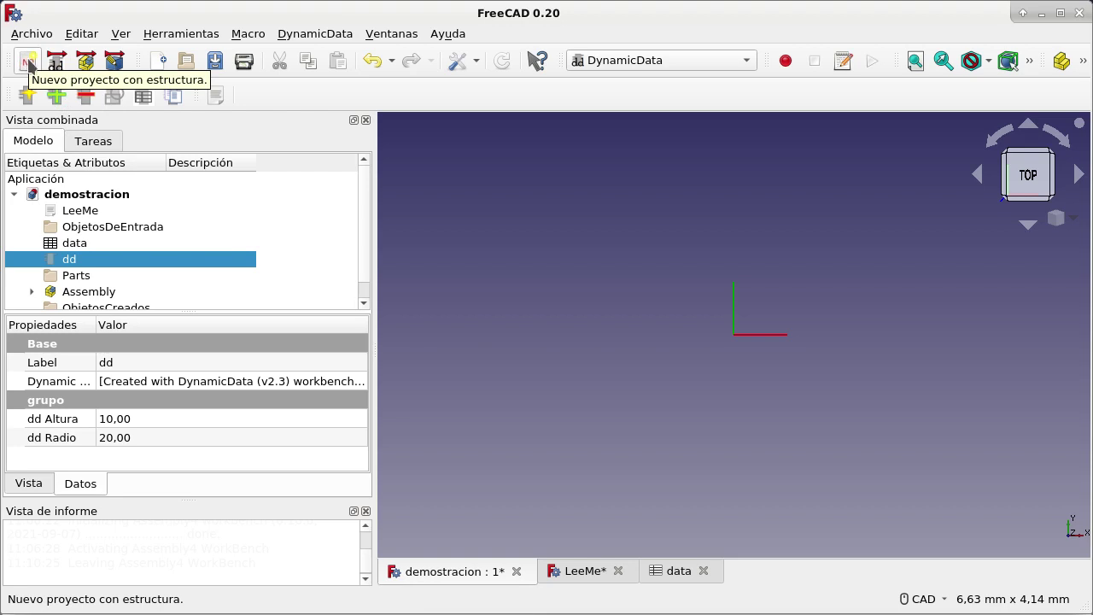
- Drag the tree splitter down so the whole demostracion project through ObjetosCreados is visible
left_click(30, 63)
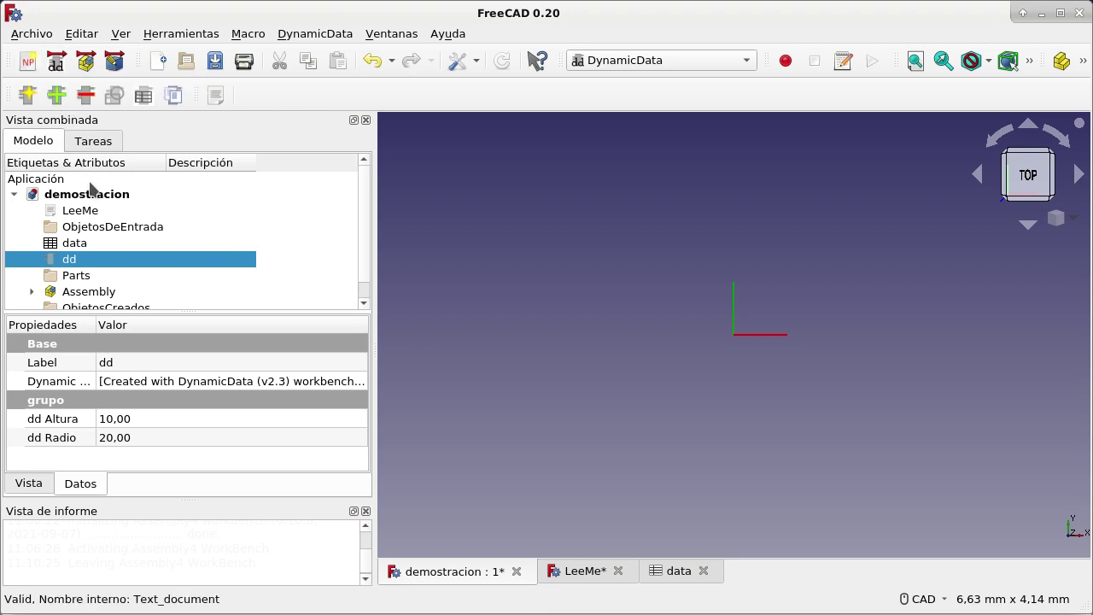
left_click_drag(142, 312, 151, 371)
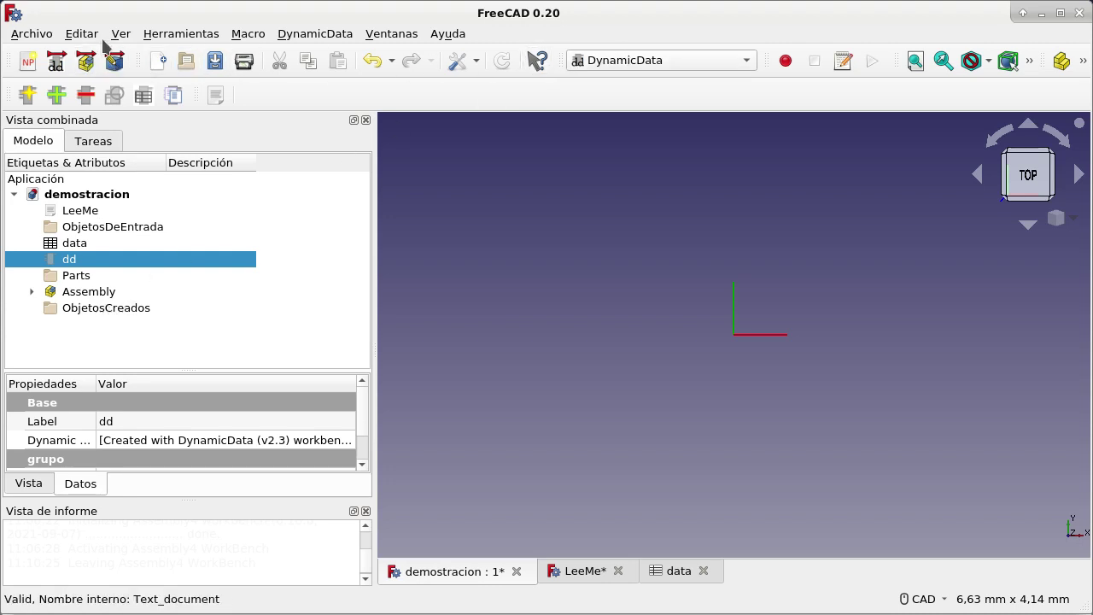
- Switch to the Assembly 4 workbench, checking the workbench list before and after
left_click(655, 61)
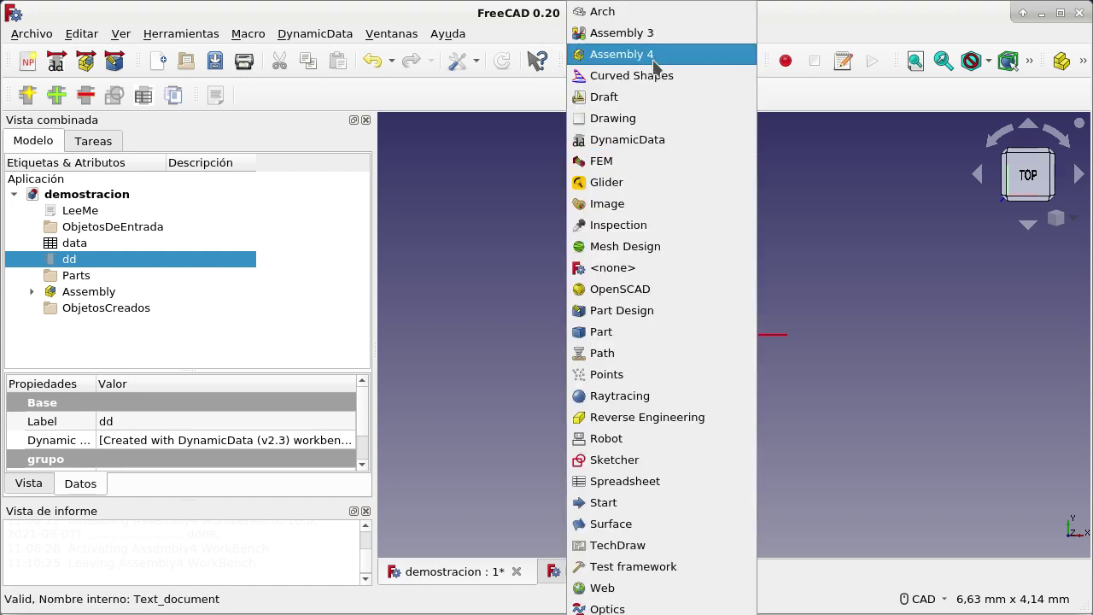
left_click(794, 14)
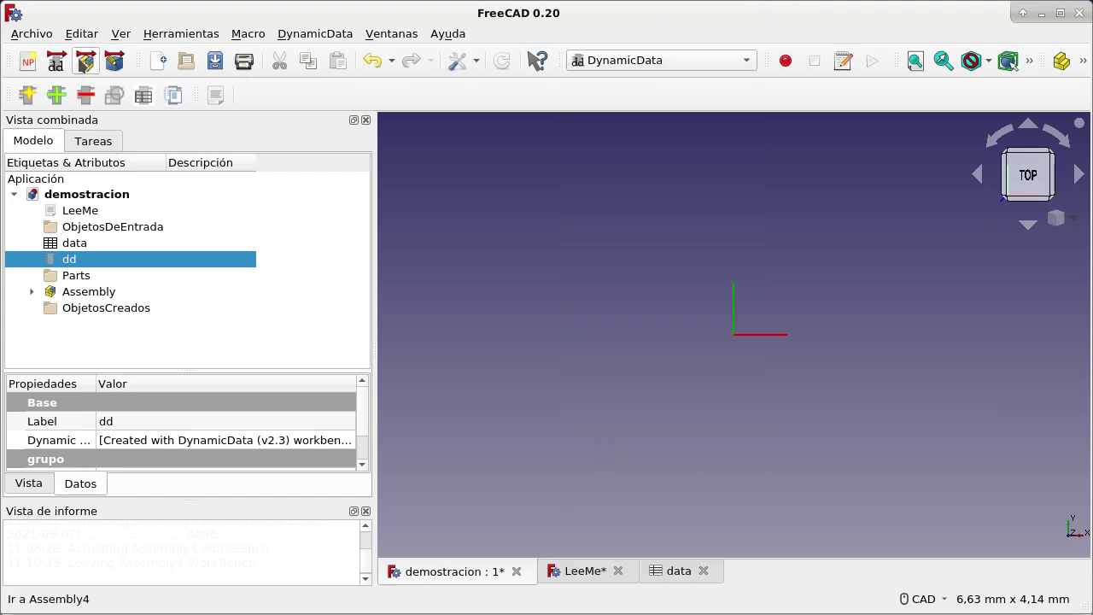
left_click(86, 61)
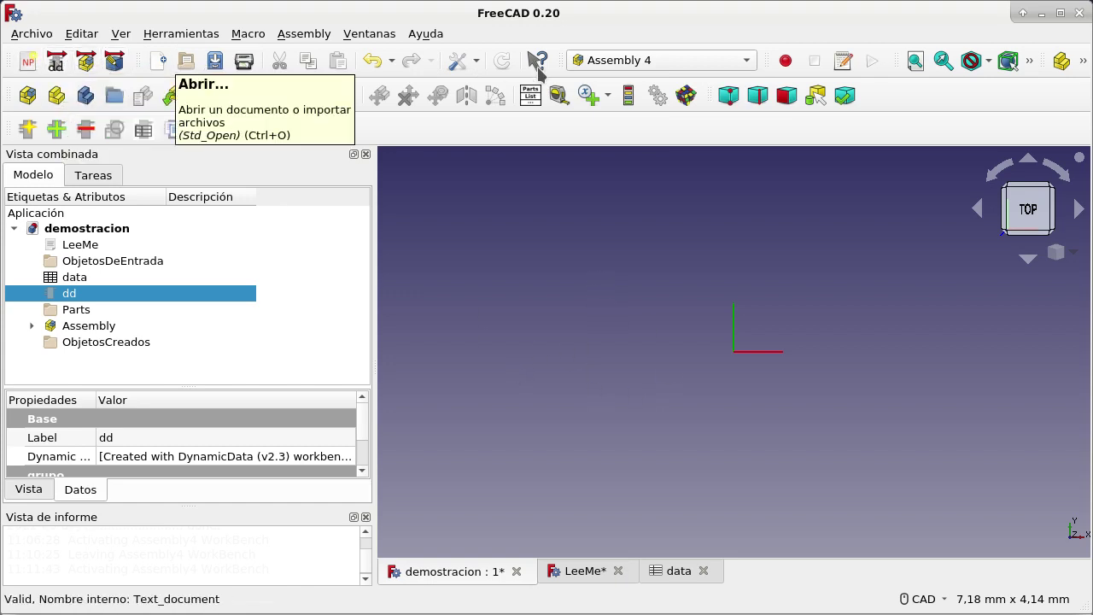
left_click(629, 64)
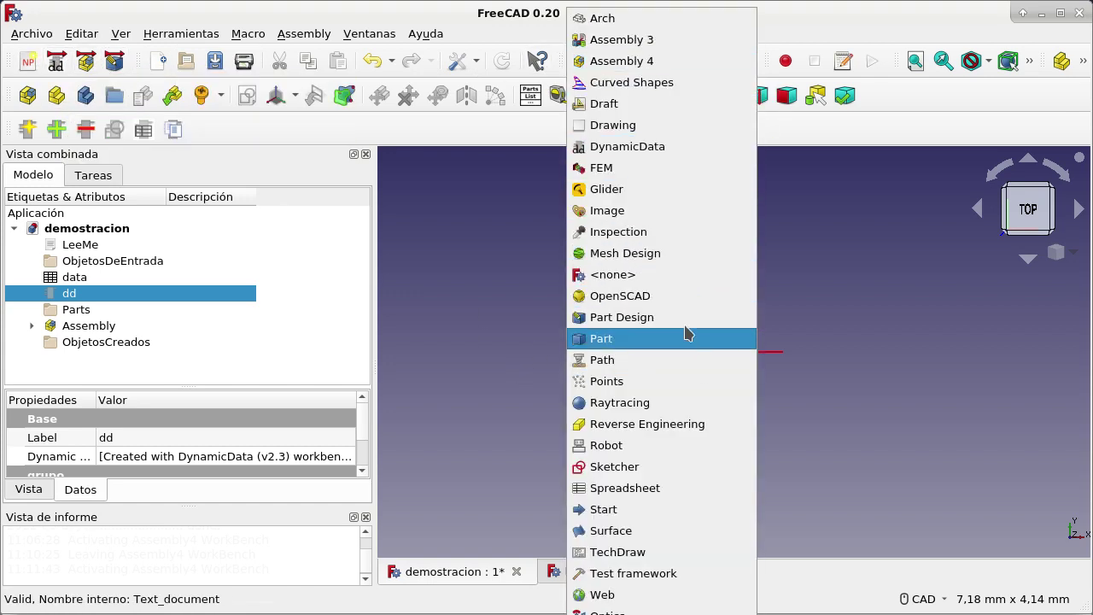
left_click(859, 254)
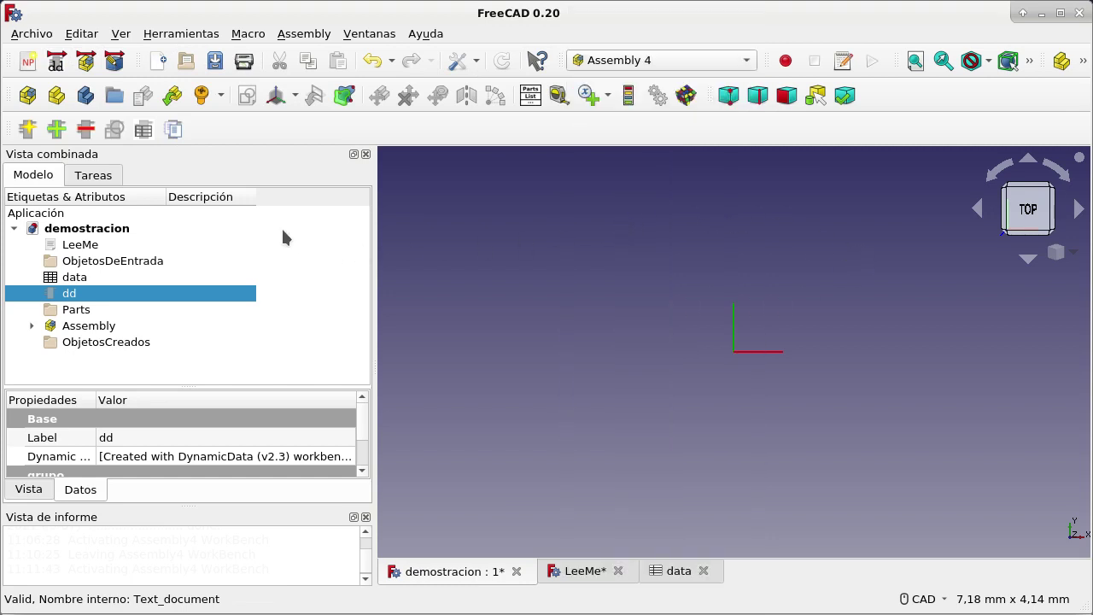